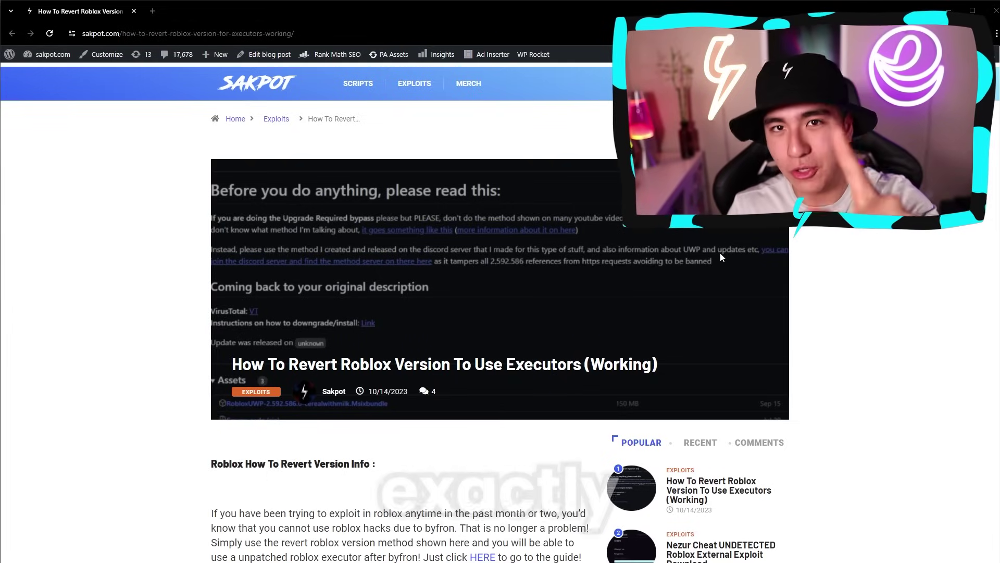
{"action": "scroll", "coordinate": [752, 288], "scroll_direction": "down", "scroll_amount": 2}
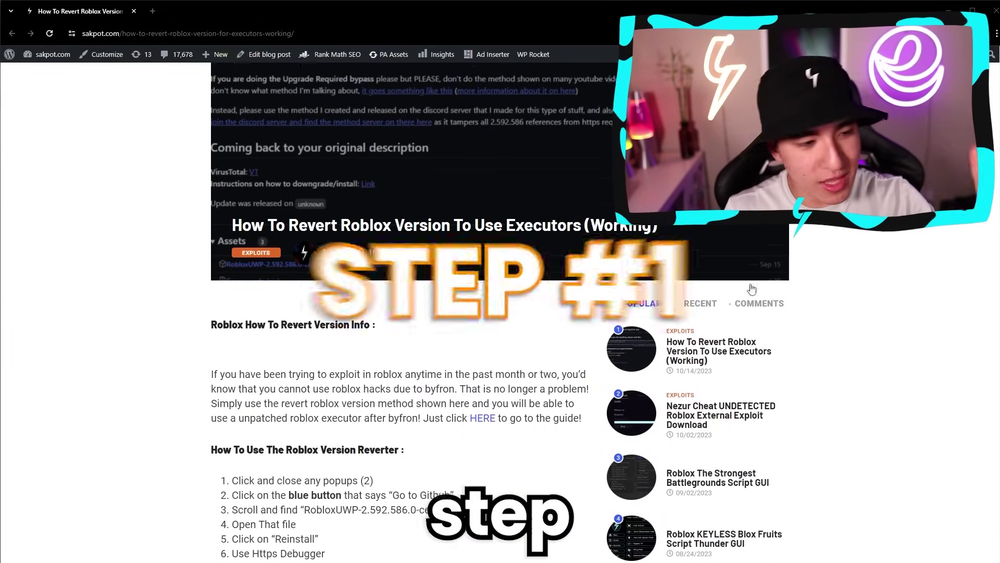
{"action": "scroll", "coordinate": [752, 288], "scroll_direction": "down", "scroll_amount": 6}
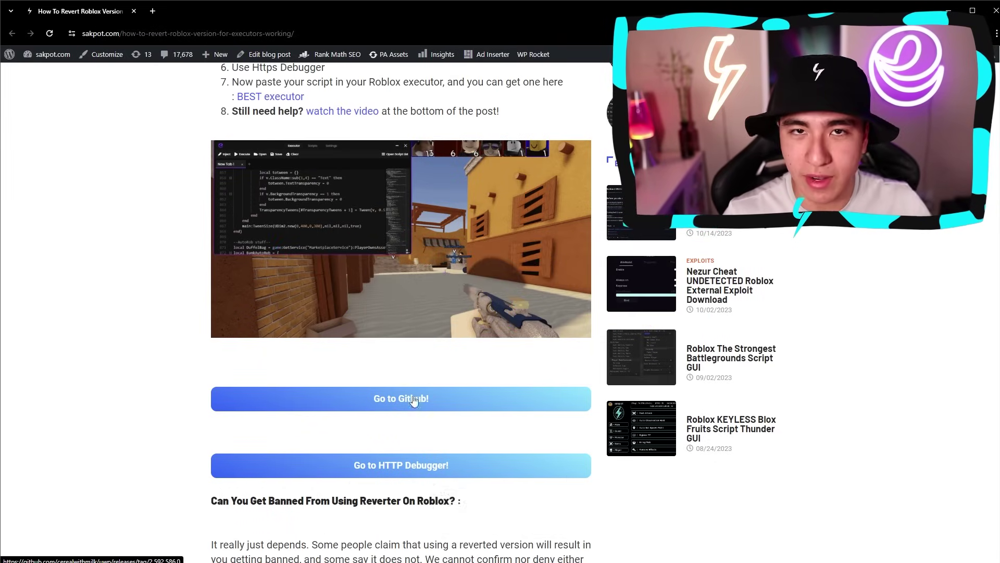
{"action": "scroll", "coordinate": [413, 400], "scroll_direction": "up", "scroll_amount": 5}
{"action": "scroll", "coordinate": [413, 400], "scroll_direction": "up", "scroll_amount": 4}
{"action": "scroll", "coordinate": [414, 399], "scroll_direction": "up", "scroll_amount": 2}
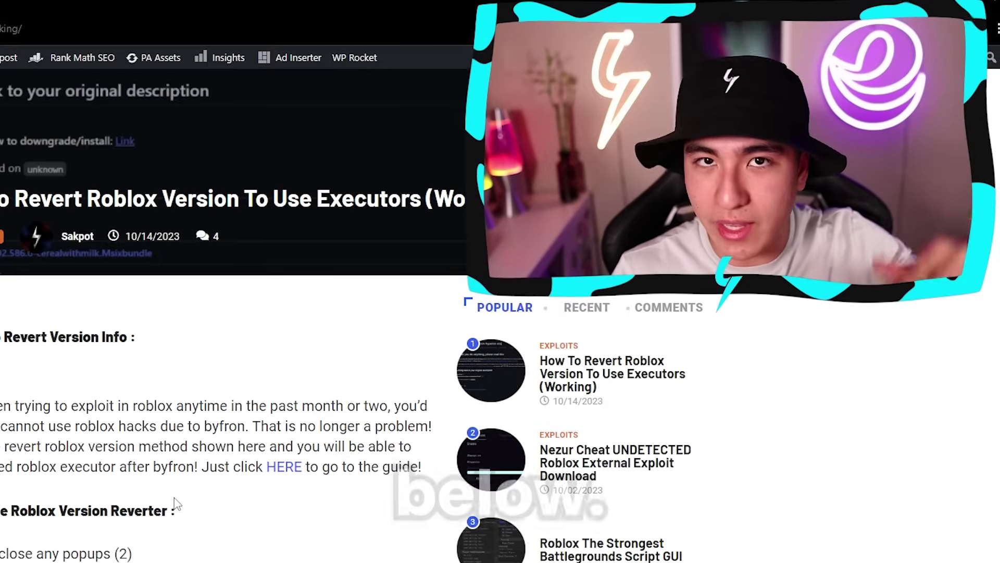
{"action": "scroll", "coordinate": [403, 369], "scroll_direction": "down", "scroll_amount": 1}
Follow the Sakpot article's 'Go to Github!' link to the Roblox version reverter
{"action": "left_click", "coordinate": [384, 380]}
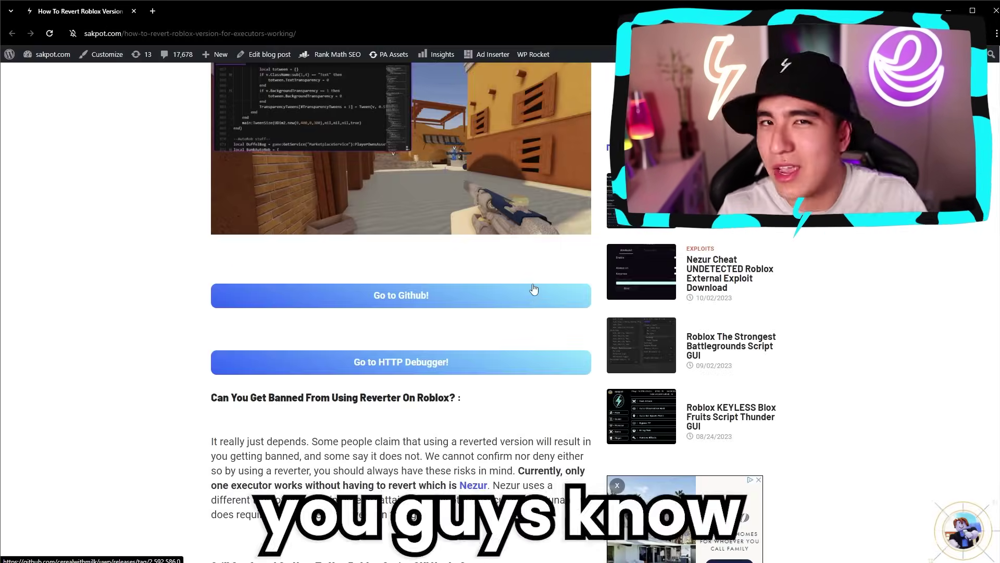
Download the RobloxUWP-2.592.586.0 Msixbundle from the GitHub release and show it in its folder
{"action": "left_click", "coordinate": [462, 297]}
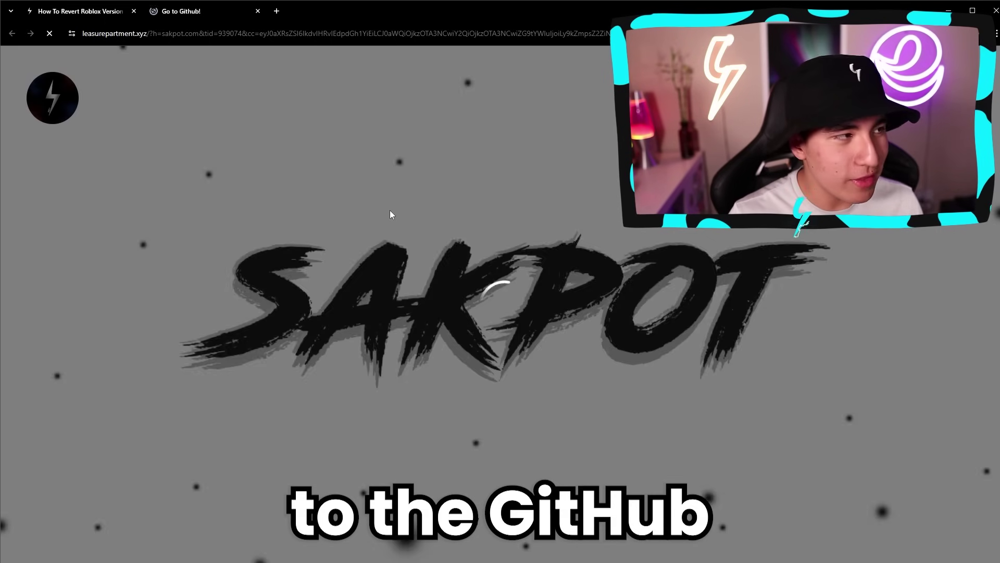
{"action": "scroll", "coordinate": [322, 173], "scroll_direction": "down", "scroll_amount": 1}
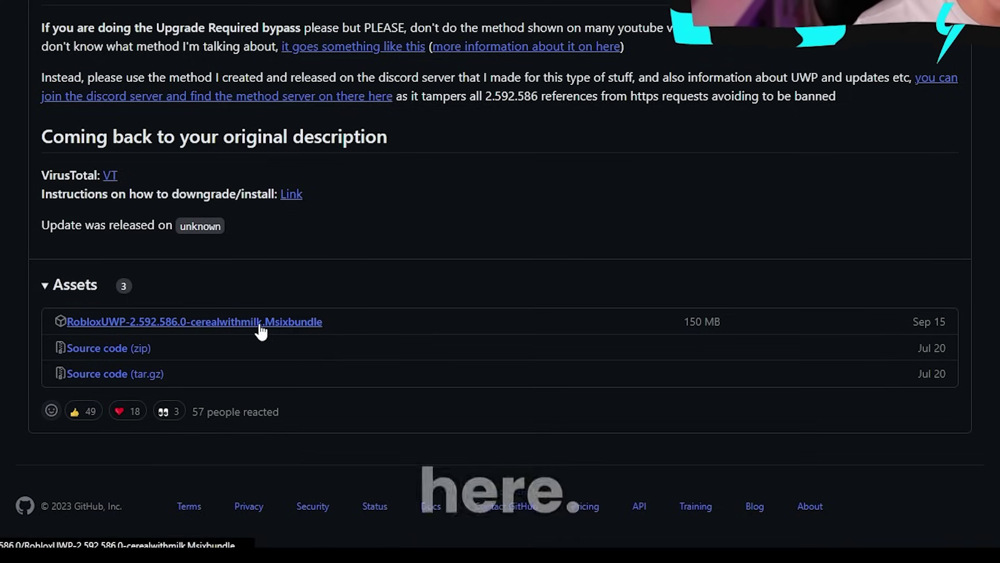
{"action": "left_click", "coordinate": [261, 325]}
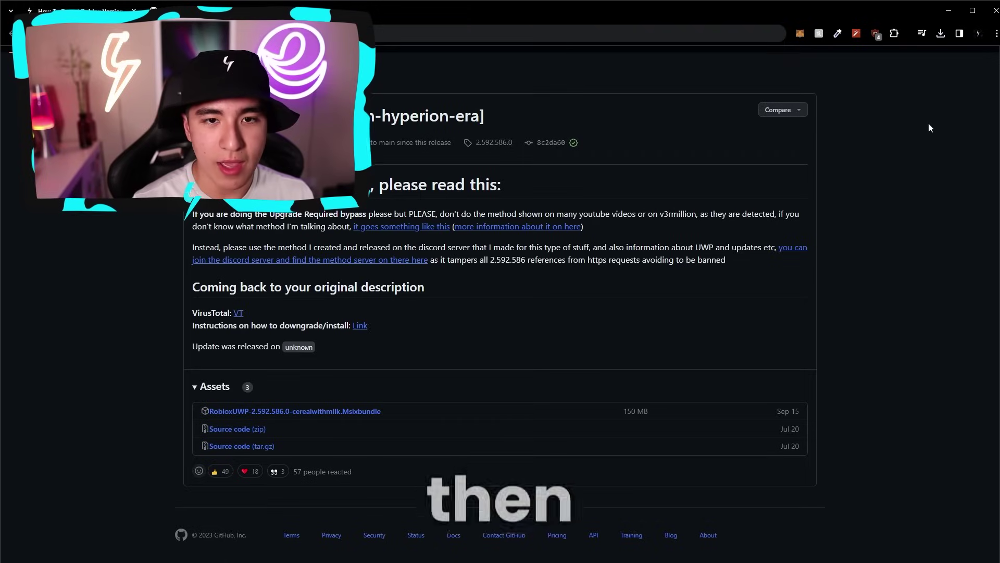
{"action": "left_click", "coordinate": [942, 35]}
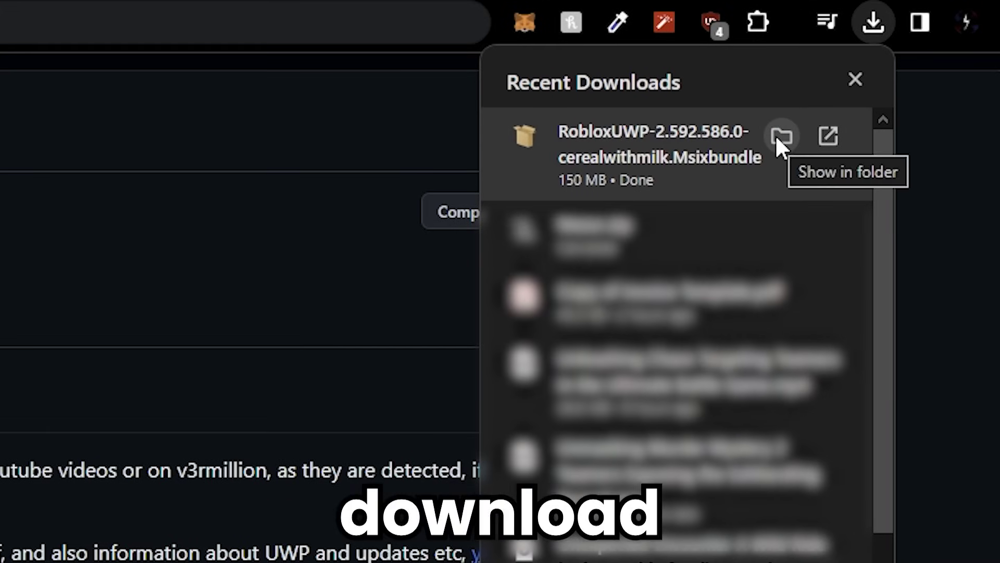
{"action": "left_click", "coordinate": [781, 138]}
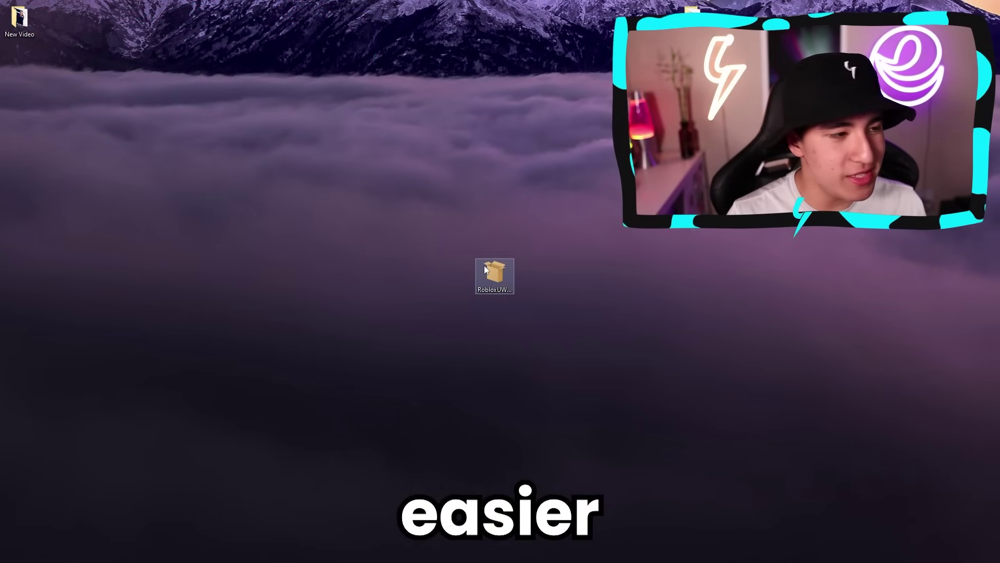
Reinstall Roblox 2.592.586.0 from the bundle, replacing the newer installed version
{"action": "double_click", "coordinate": [482, 265]}
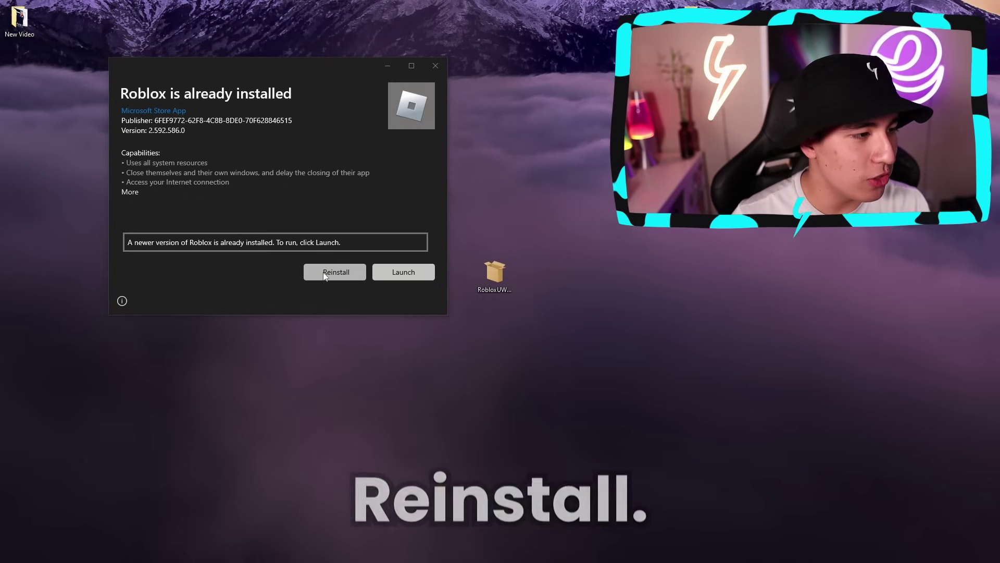
{"action": "left_click", "coordinate": [325, 273]}
{"action": "left_click", "coordinate": [214, 219]}
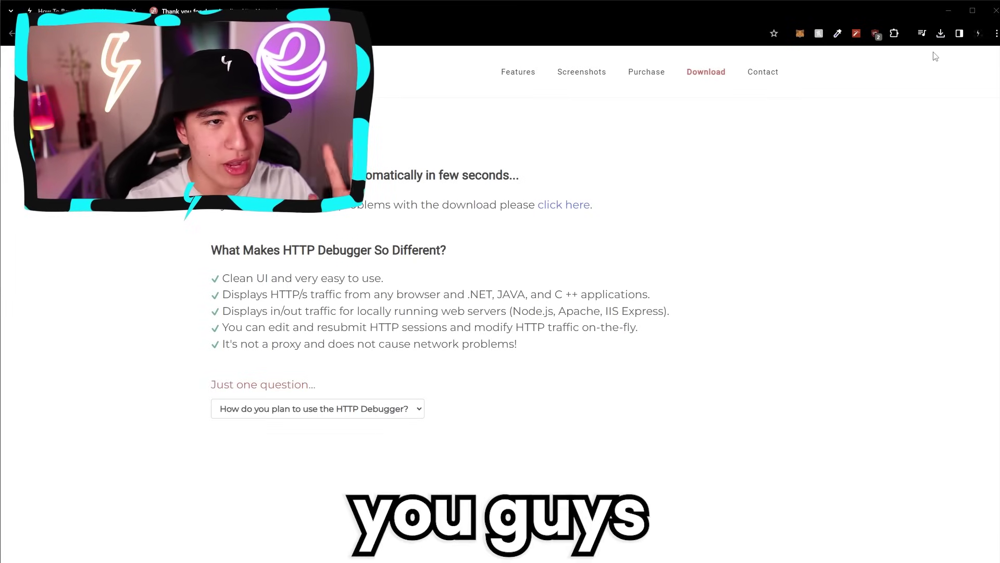
Open Chrome's recent downloads to save the HTTPDebuggerPro installer to the desktop
{"action": "left_click", "coordinate": [942, 34]}
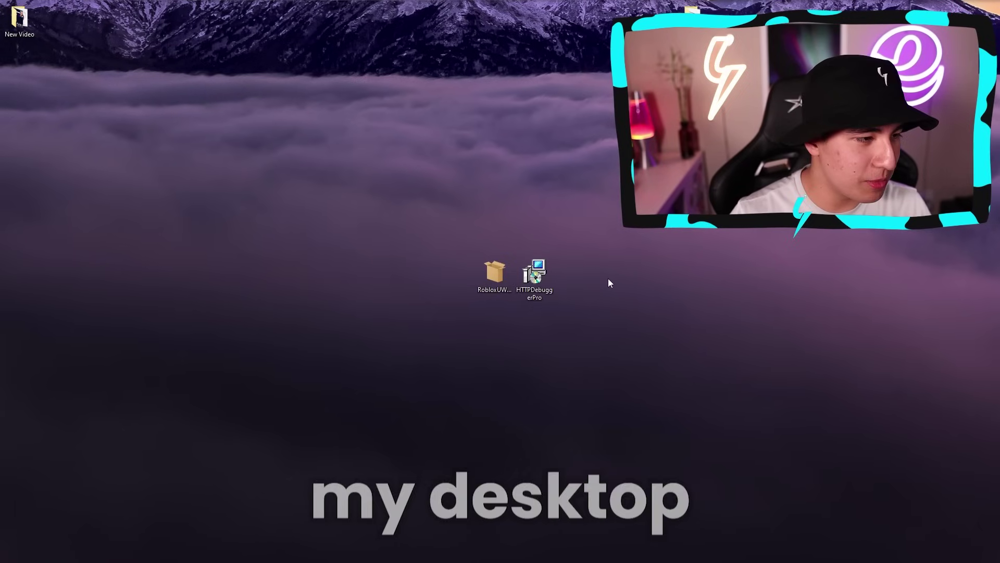
Install HTTP Debugger Pro from the desktop installer, accepting the license agreement
{"action": "left_click_drag", "start_coordinate": [574, 275], "coordinate": [536, 279]}
{"action": "double_click", "coordinate": [541, 290]}
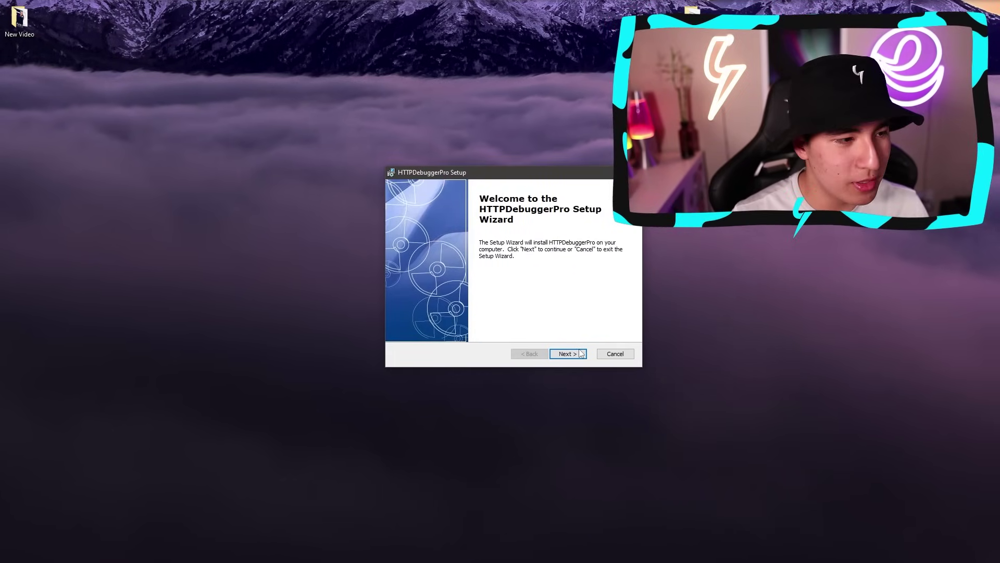
{"action": "left_click", "coordinate": [567, 354]}
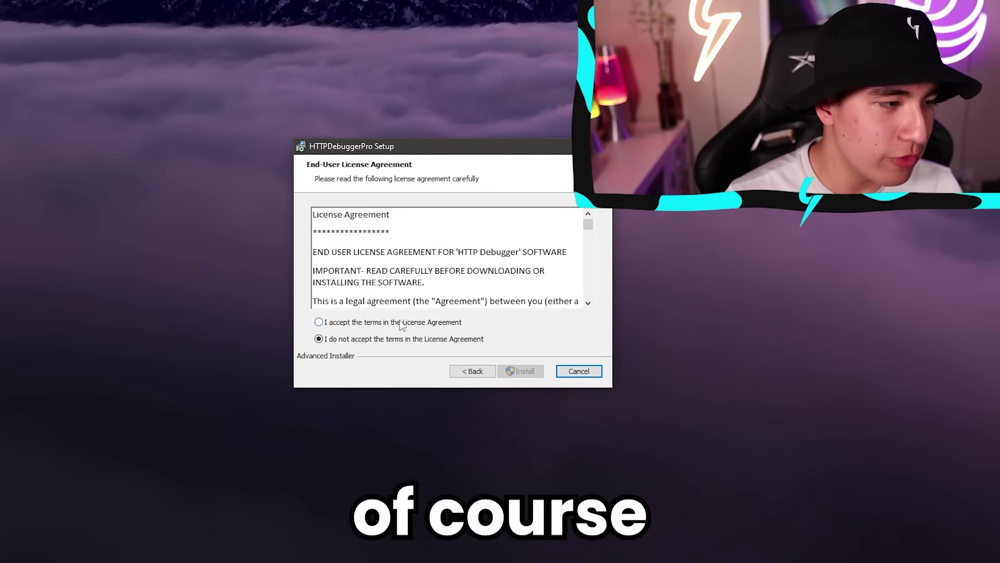
{"action": "scroll", "coordinate": [444, 272], "scroll_direction": "down", "scroll_amount": 2}
{"action": "scroll", "coordinate": [444, 271], "scroll_direction": "down", "scroll_amount": 10}
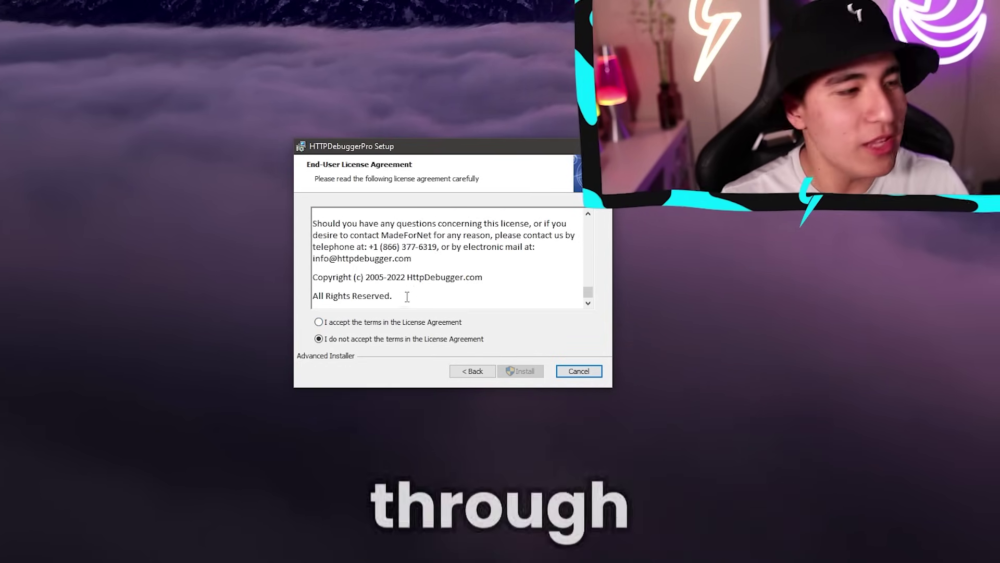
{"action": "left_click", "coordinate": [319, 322]}
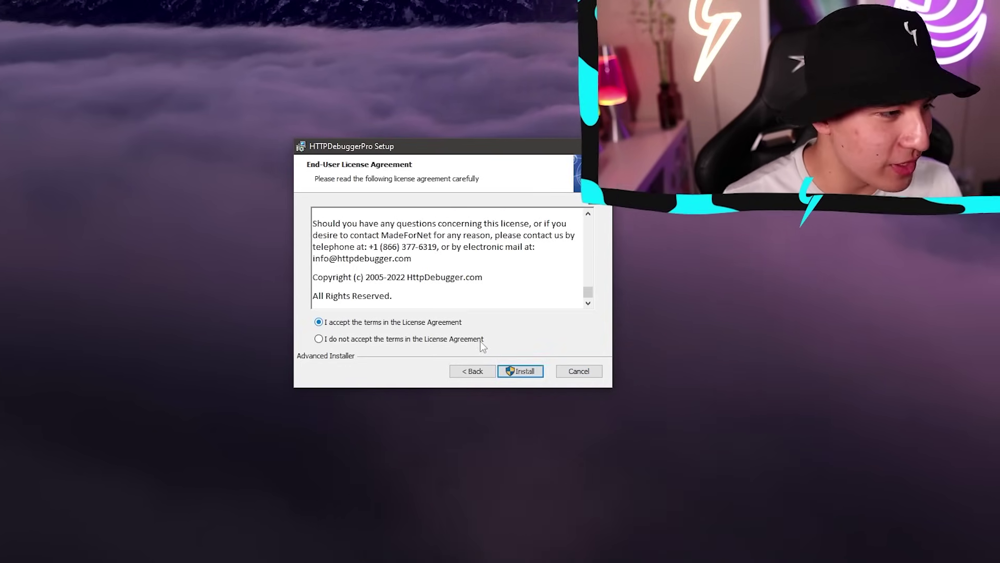
{"action": "left_click", "coordinate": [521, 372]}
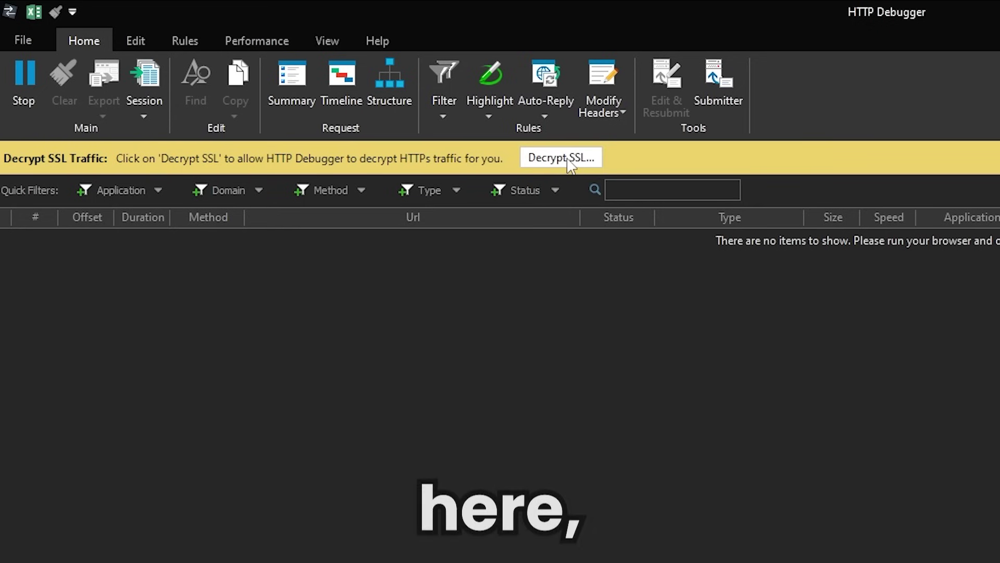
Enable HTTPS decryption, filter the traffic, and copy the Roblox check-app-version request URL
{"action": "left_click", "coordinate": [571, 160]}
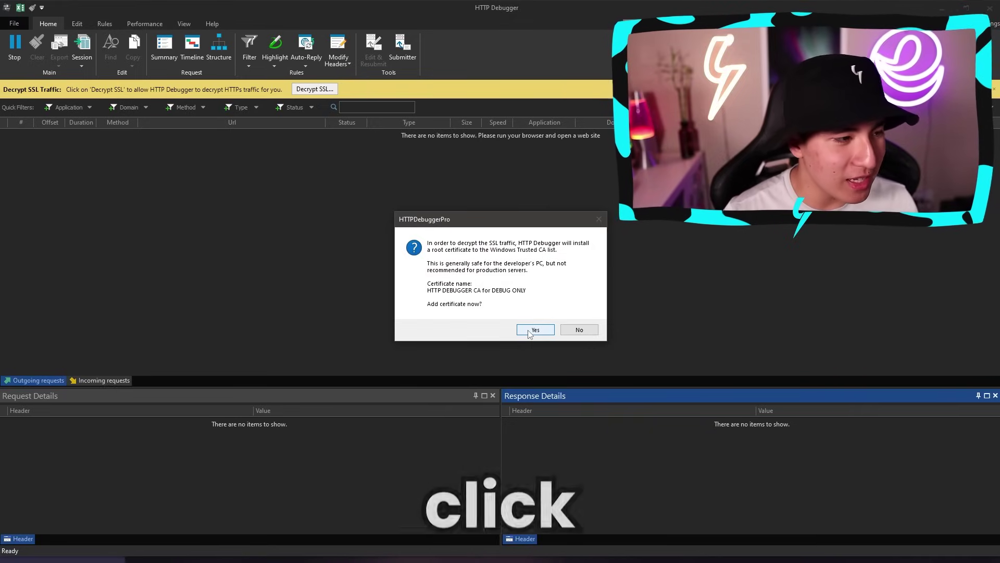
{"action": "left_click", "coordinate": [535, 330]}
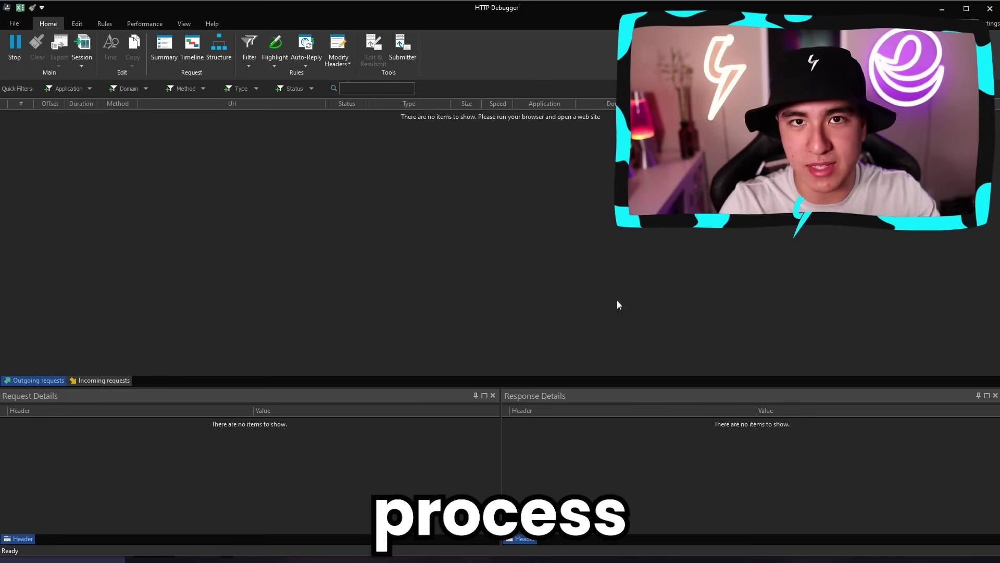
{"action": "left_click", "coordinate": [386, 89]}
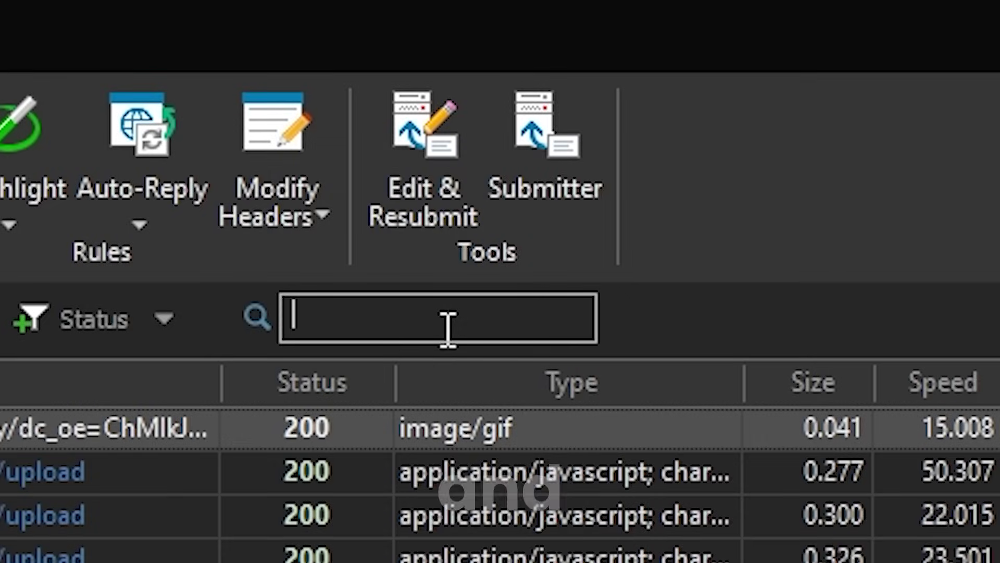
{"action": "type", "text": "www"}
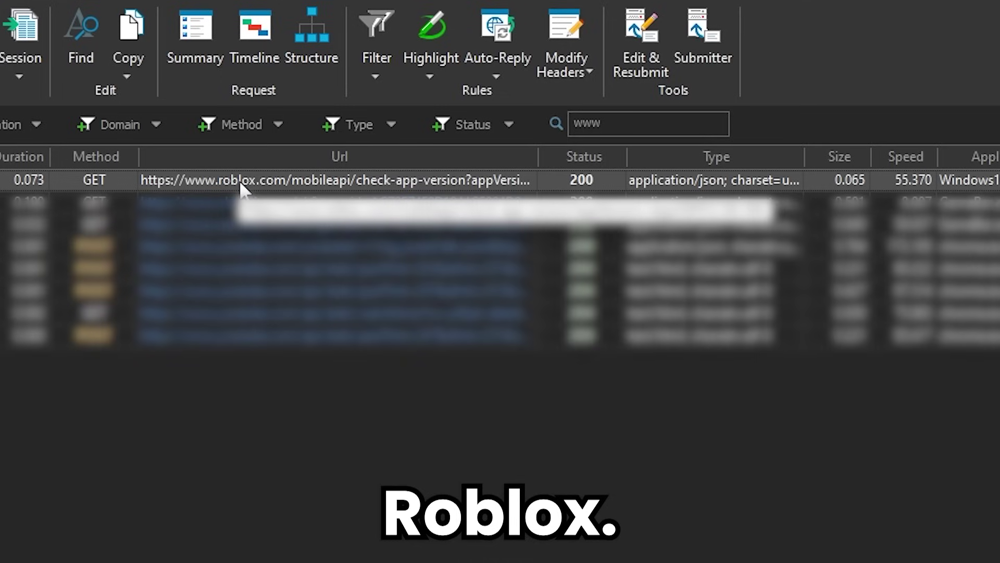
{"action": "right_click", "coordinate": [244, 188]}
{"action": "mouse_move", "coordinate": [328, 193]}
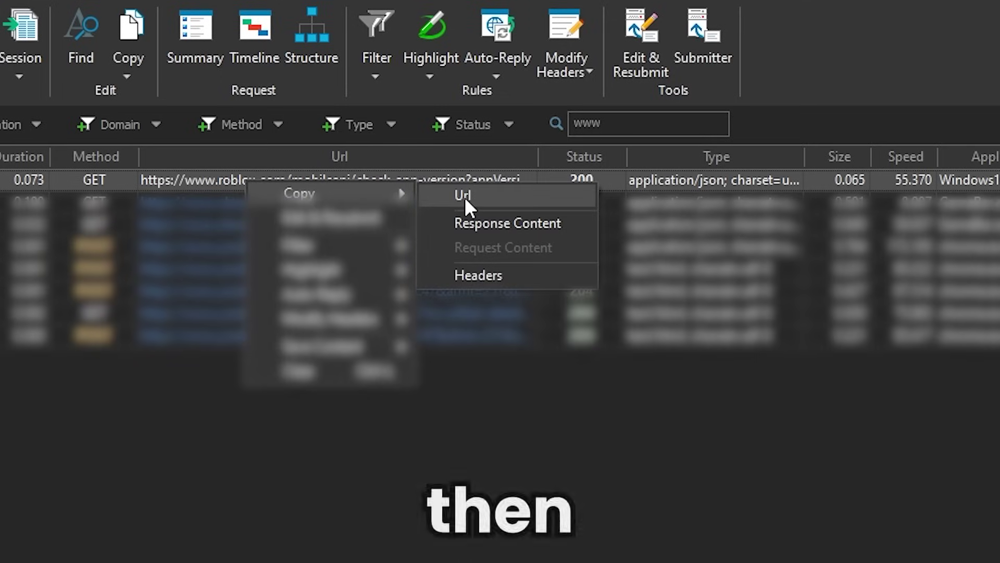
{"action": "left_click", "coordinate": [465, 197]}
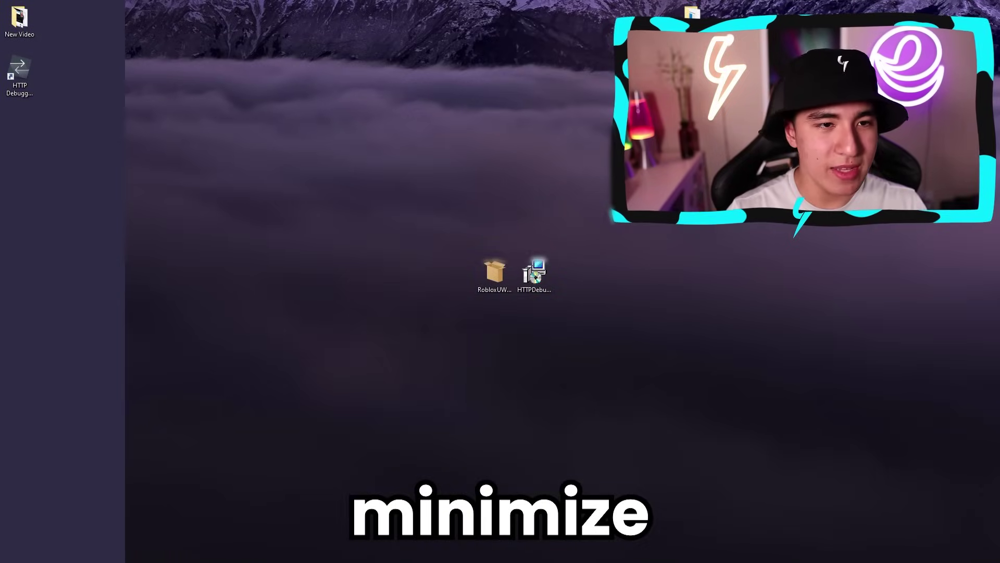
Create a 'roblox code' text file on the desktop holding the copied check-version URL
{"action": "right_click", "coordinate": [621, 263]}
{"action": "left_click", "coordinate": [781, 403]}
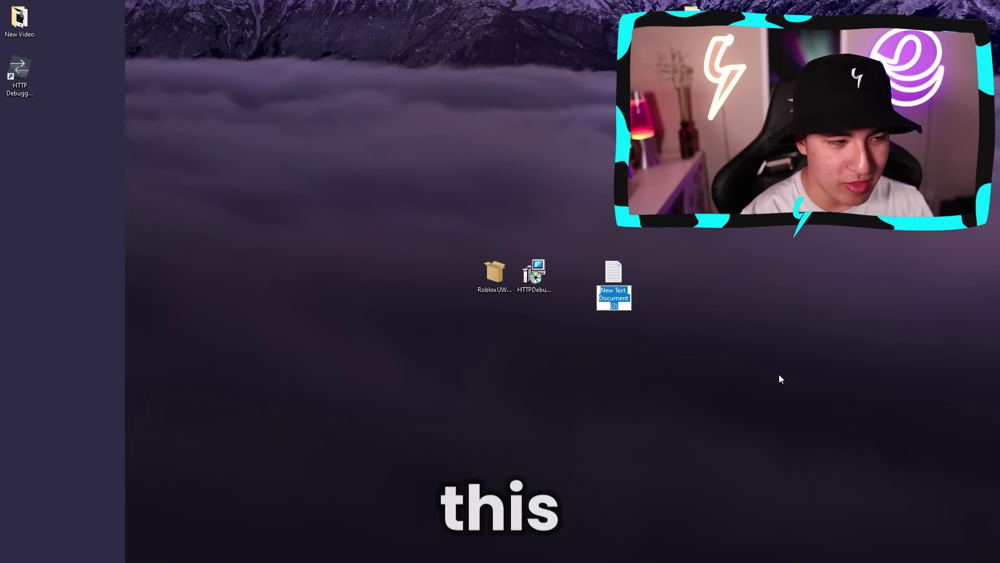
{"action": "type", "text": "roblox code"}
{"action": "key", "text": "Return"}
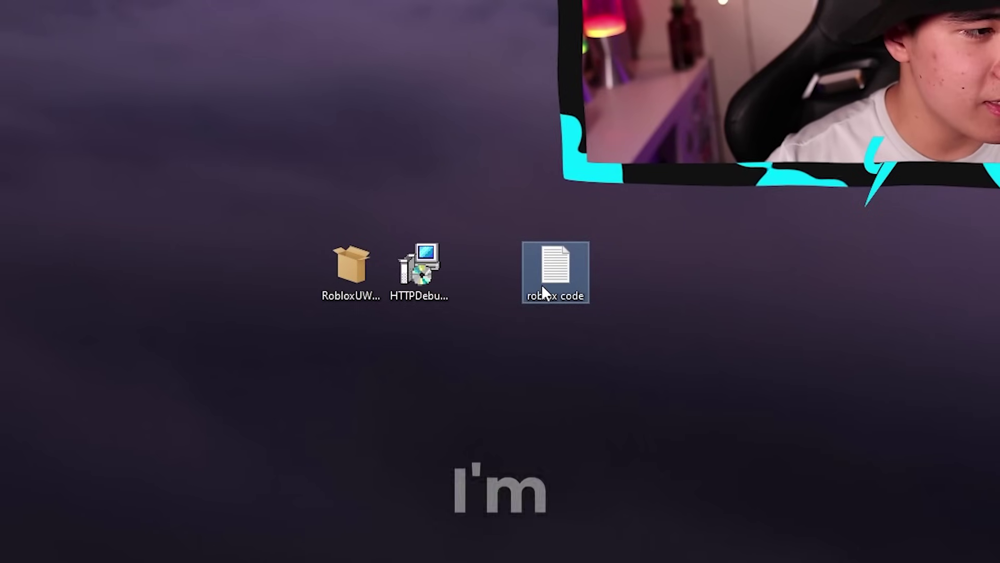
{"action": "double_click", "coordinate": [547, 277]}
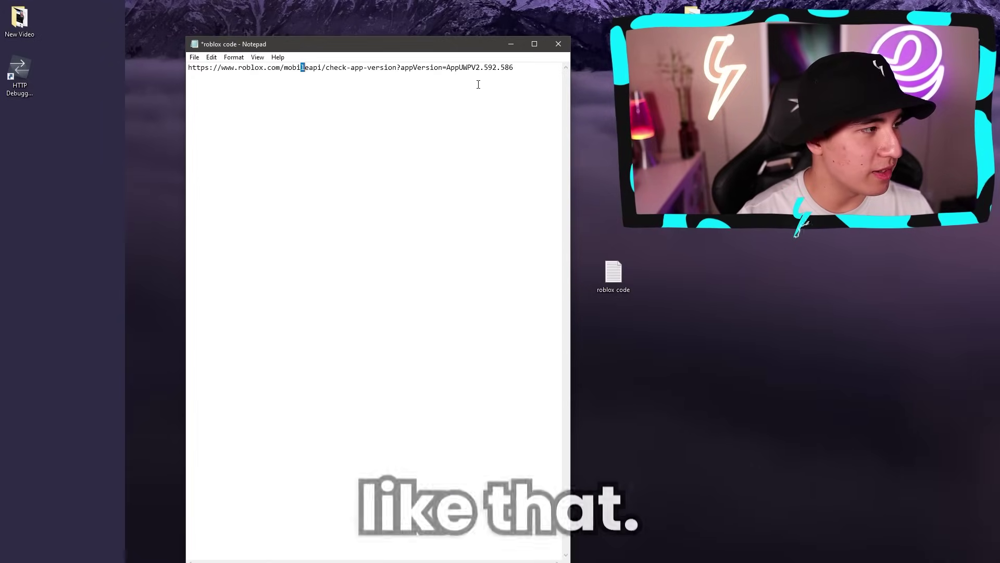
{"action": "left_click", "coordinate": [557, 44]}
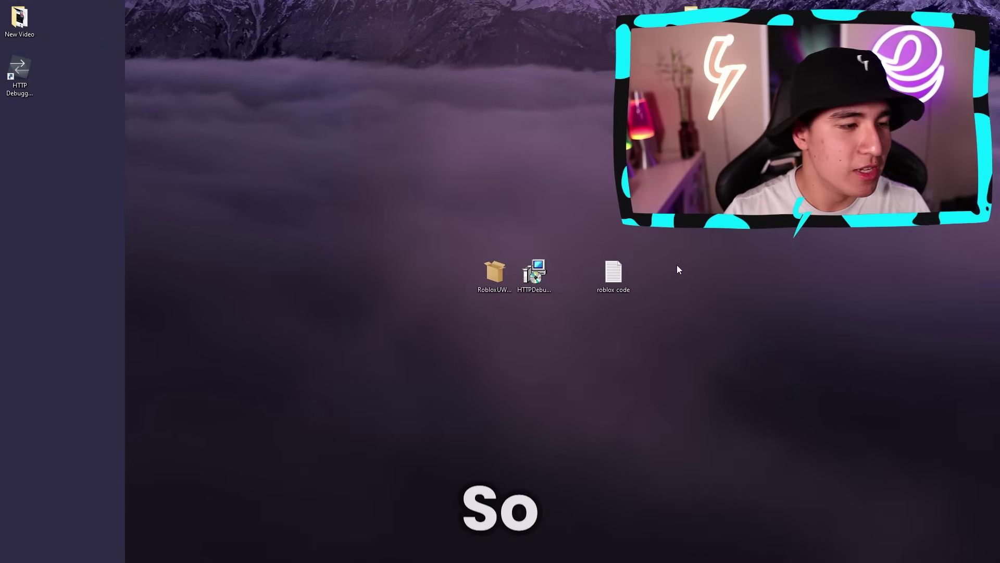
Create a 'RobloxDowngrade' text file containing the UpgradeAction None JSON
{"action": "right_click", "coordinate": [664, 266]}
{"action": "mouse_move", "coordinate": [688, 364]}
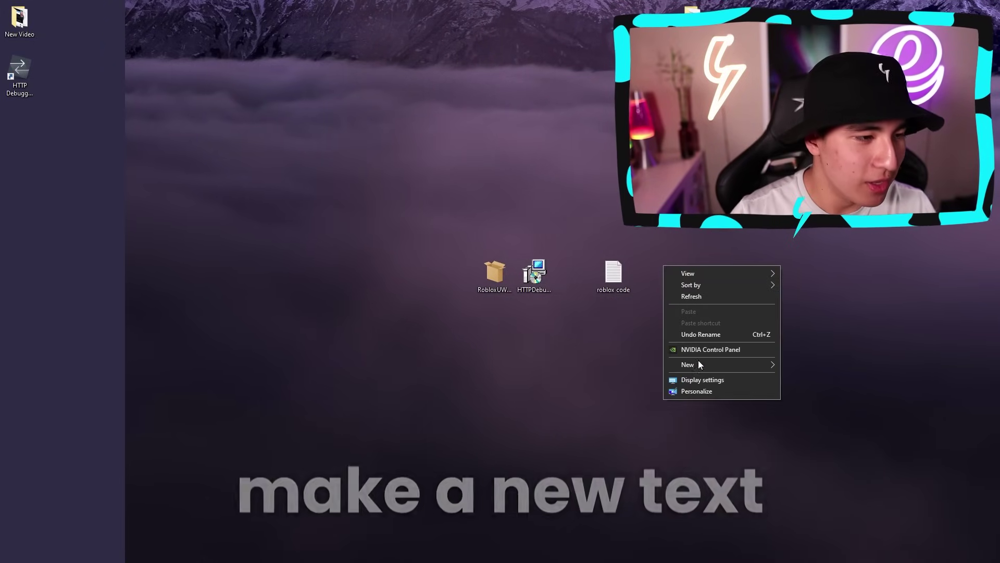
{"action": "left_click", "coordinate": [807, 416]}
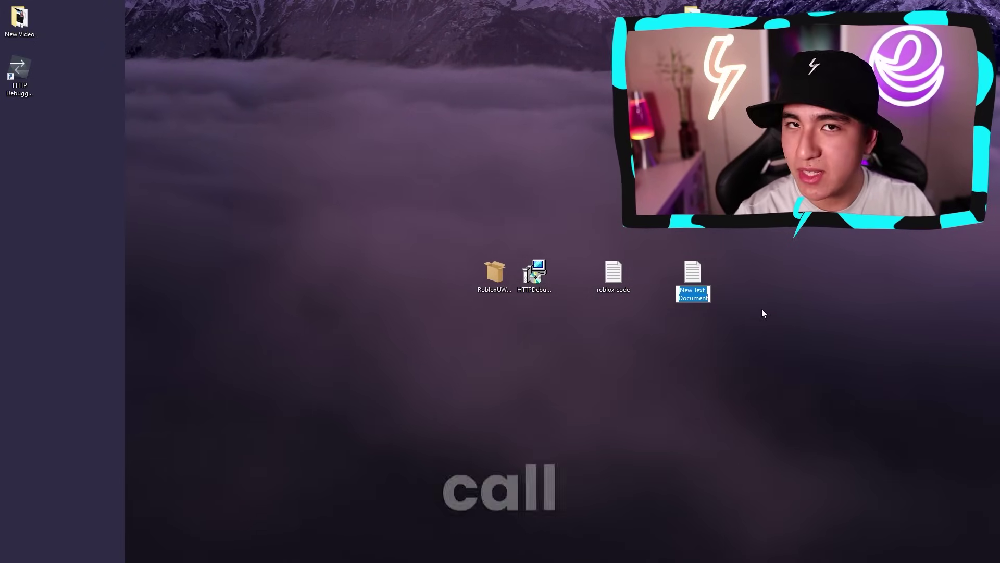
{"action": "type", "text": "RobloxDowngrade"}
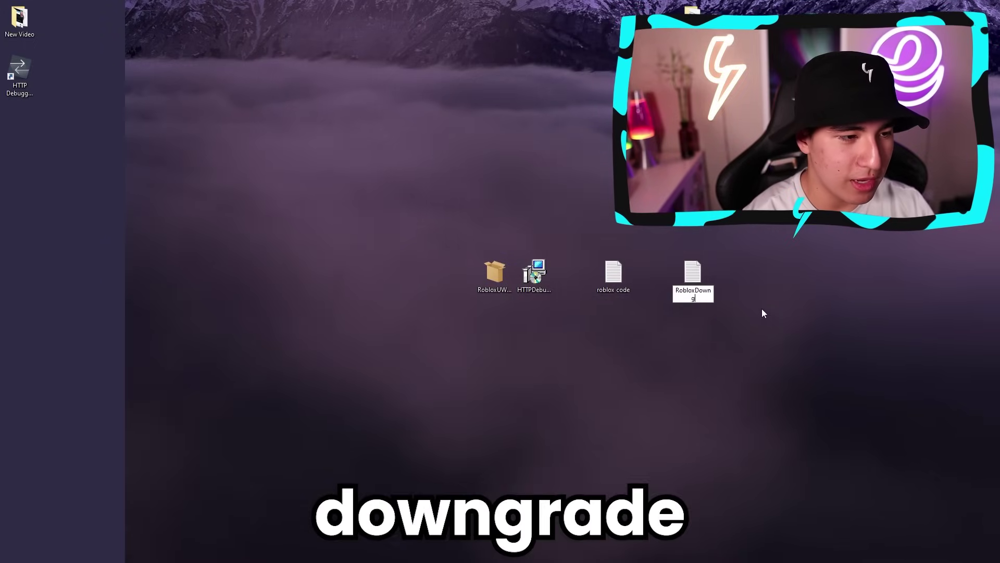
{"action": "key", "text": "Return"}
{"action": "double_click", "coordinate": [699, 275]}
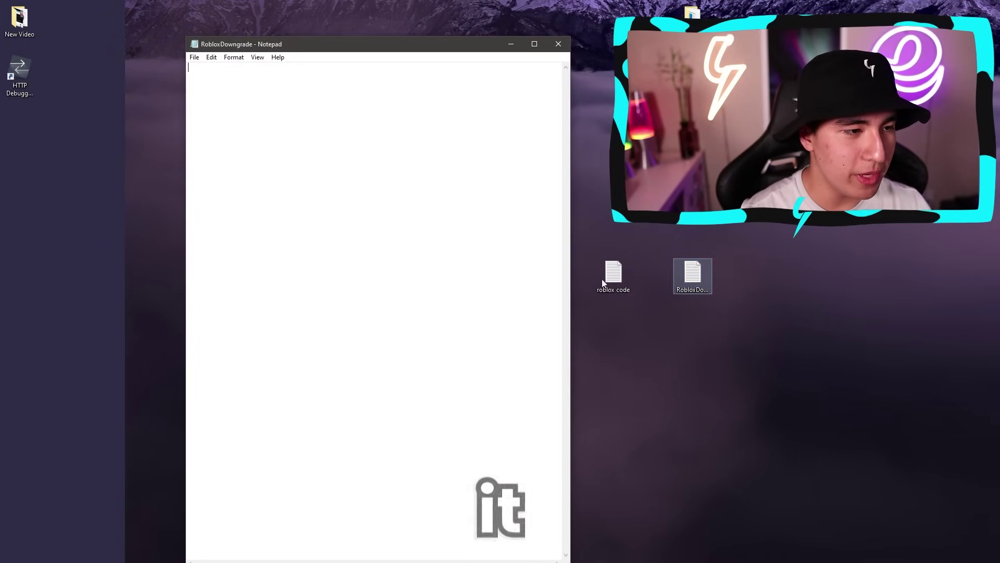
{"action": "left_click_drag", "start_coordinate": [367, 45], "coordinate": [309, 21]}
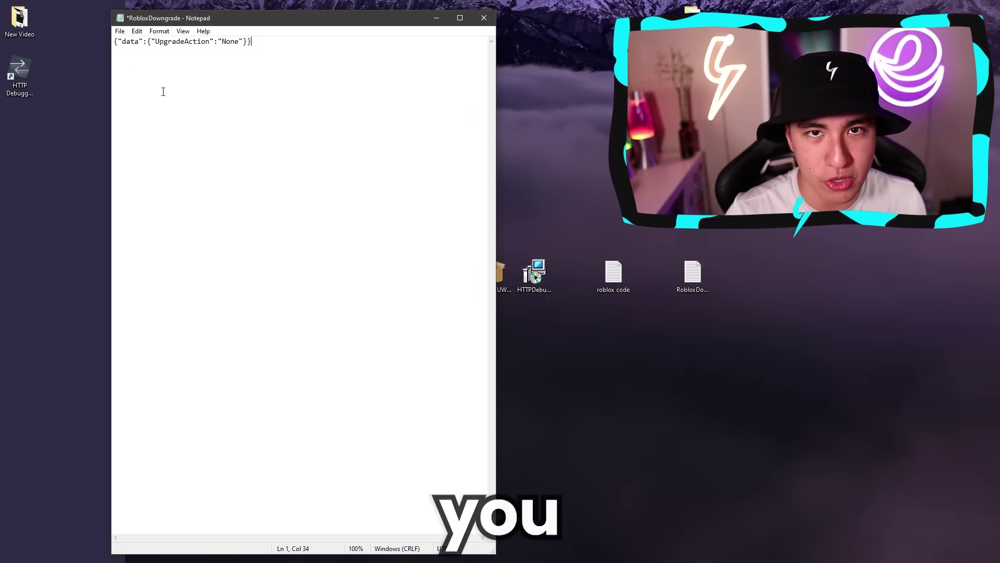
{"action": "left_click", "coordinate": [483, 18]}
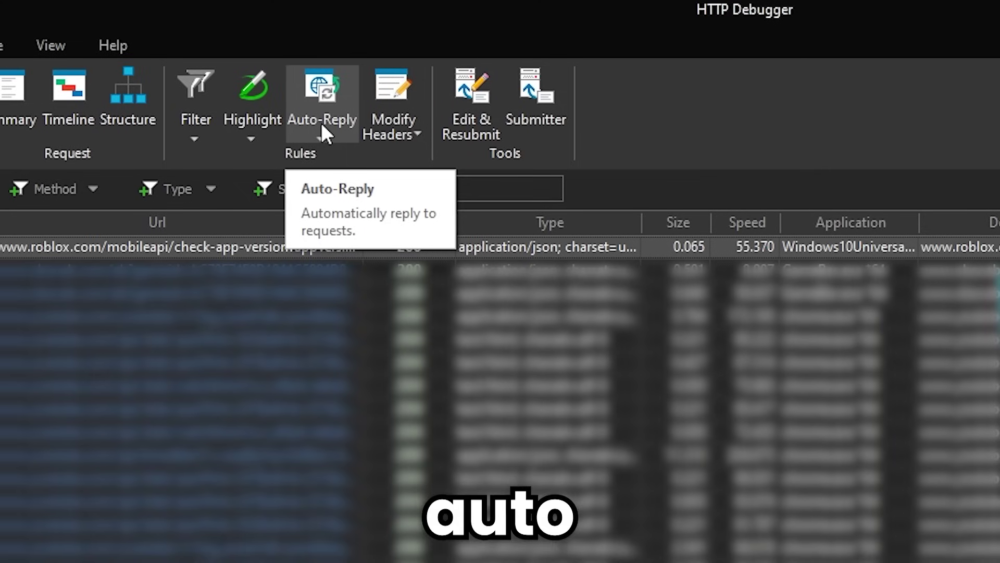
Add a With File auto-reply rule that replies with RobloxDowngrade.txt
{"action": "left_click", "coordinate": [307, 57]}
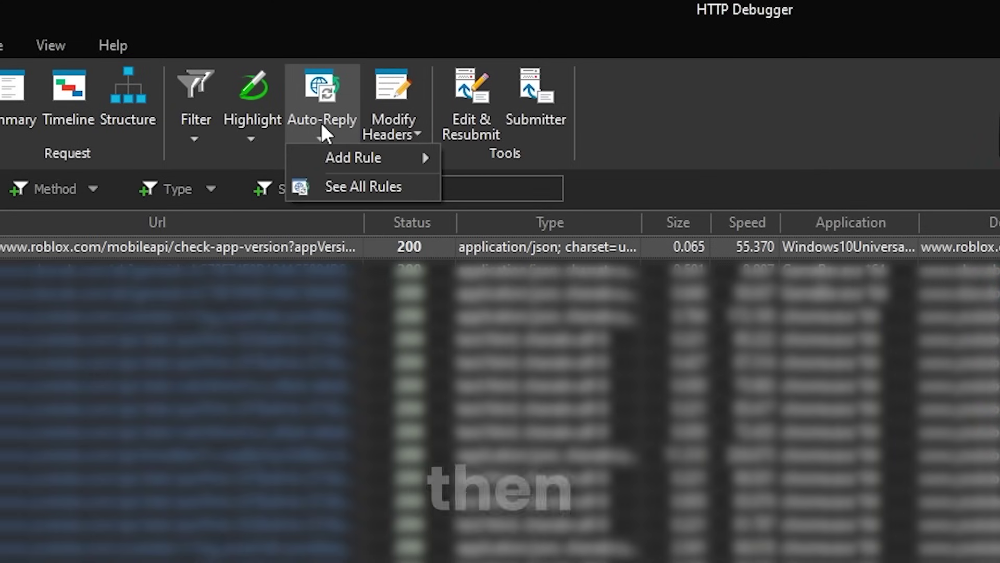
{"action": "mouse_move", "coordinate": [354, 158]}
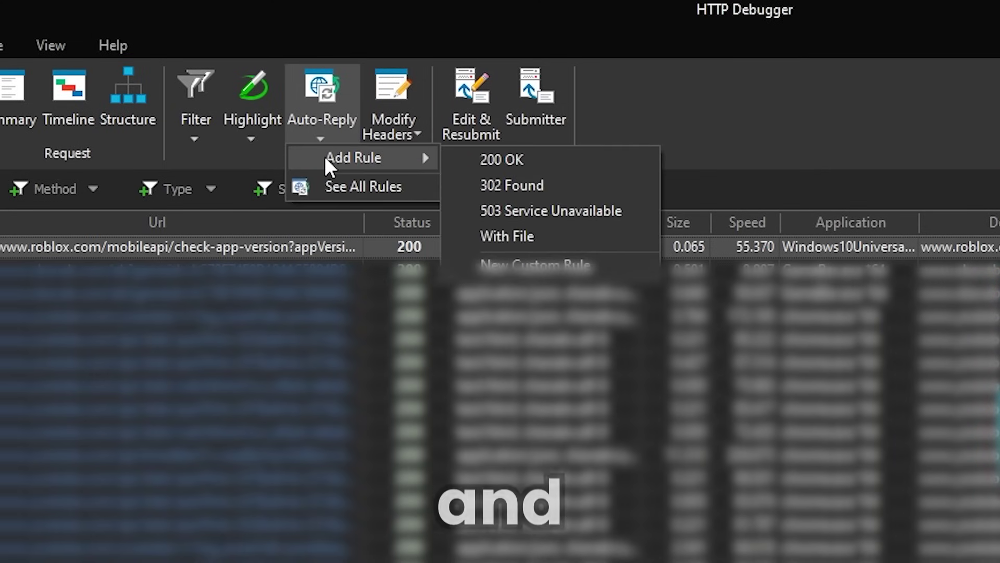
{"action": "left_click", "coordinate": [533, 230]}
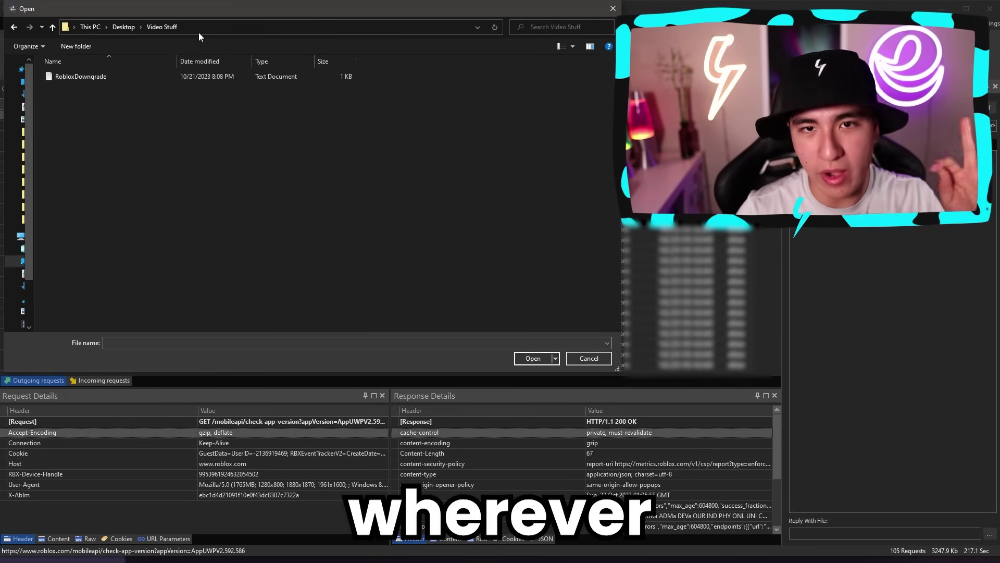
{"action": "left_click", "coordinate": [113, 80]}
{"action": "left_click", "coordinate": [532, 358]}
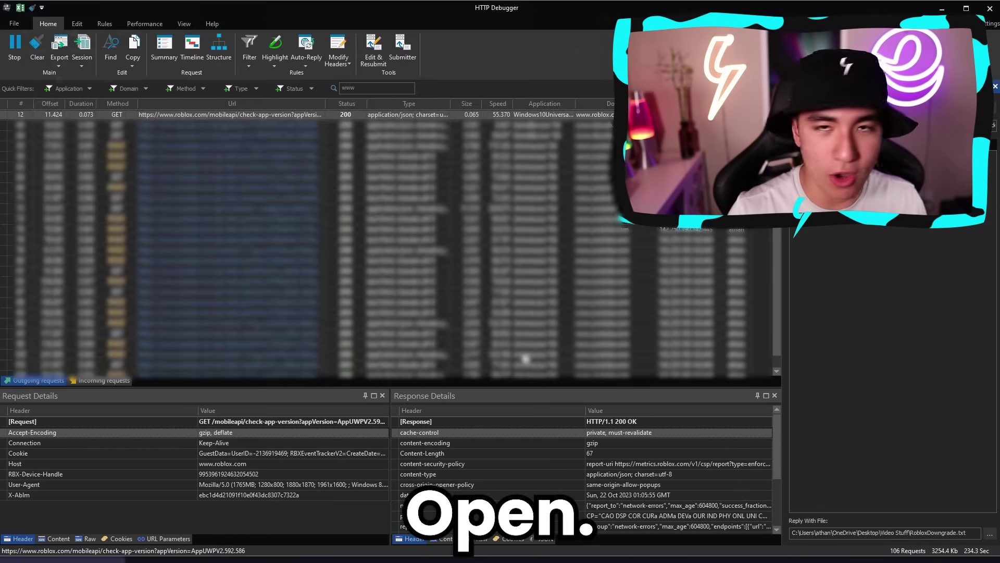
Copy the Roblox URL from 'roblox code' into the rule, save it with Auto-Reply on
{"action": "left_click", "coordinate": [967, 9]}
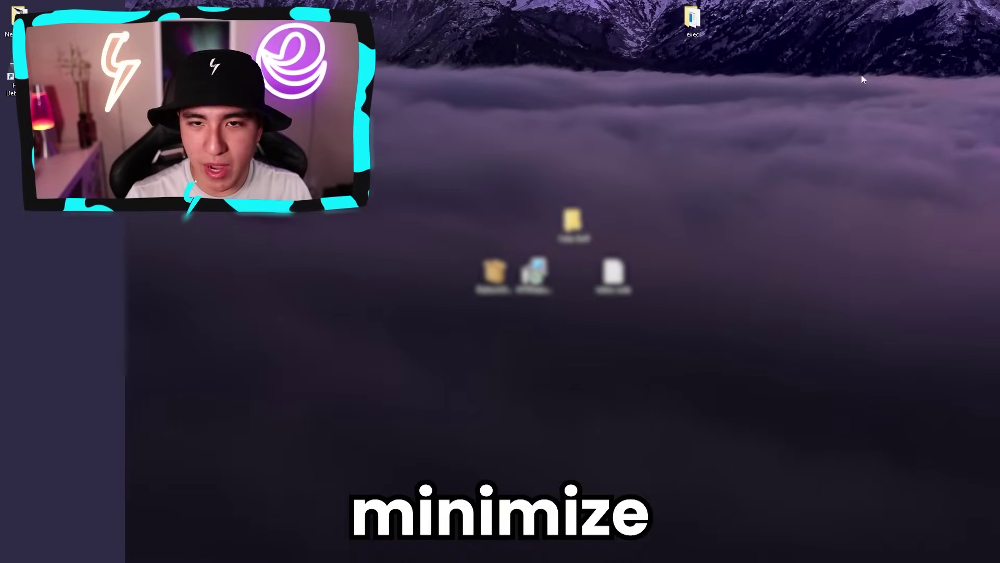
{"action": "left_click", "coordinate": [615, 274]}
{"action": "double_click", "coordinate": [616, 275]}
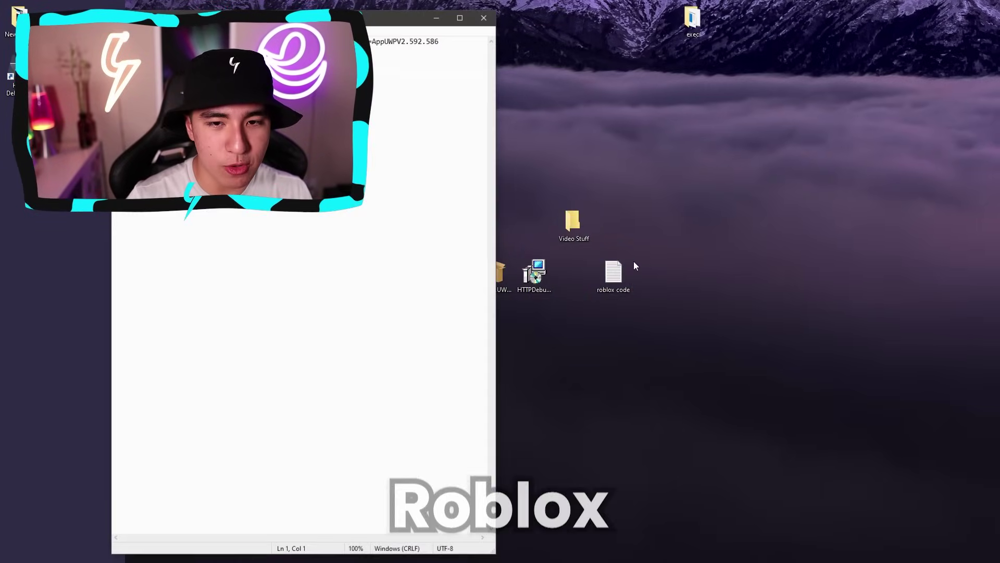
{"action": "left_click_drag", "start_coordinate": [328, 28], "coordinate": [666, 39]}
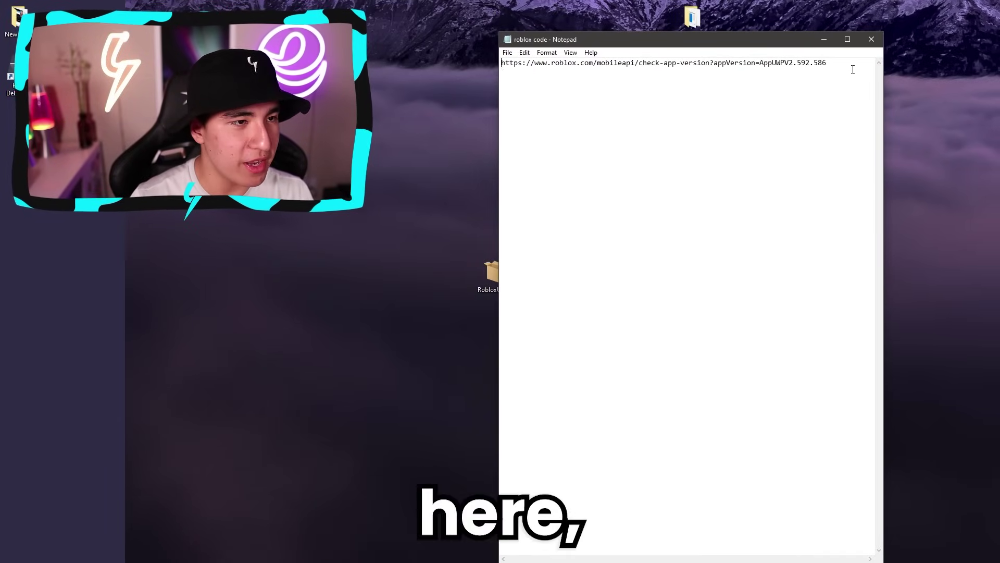
{"action": "left_click_drag", "start_coordinate": [829, 63], "coordinate": [476, 62]}
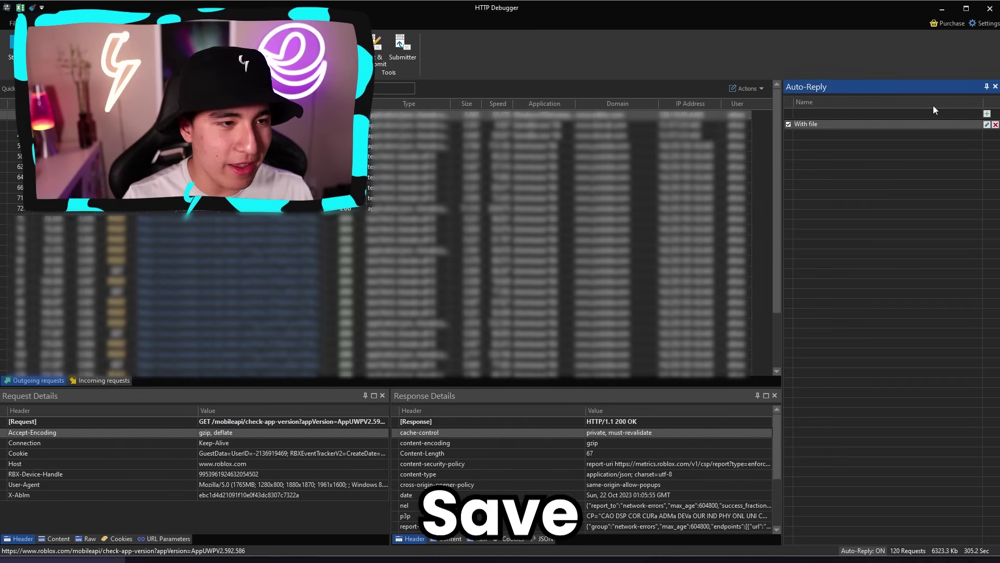
{"action": "left_click", "coordinate": [941, 9]}
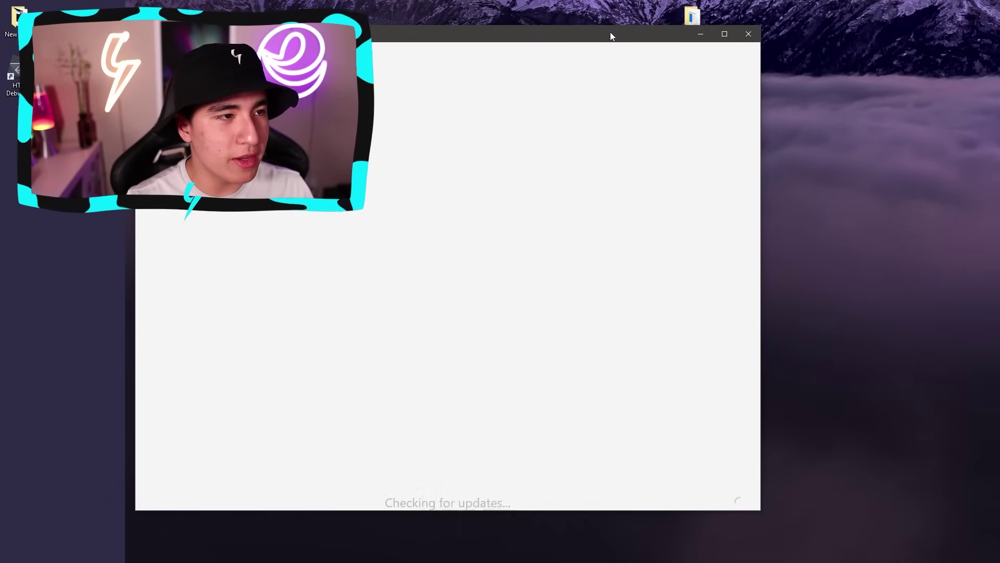
Launch Roblox past the update check to its home page, nudging its window right
{"action": "left_click_drag", "start_coordinate": [611, 32], "coordinate": [682, 35]}
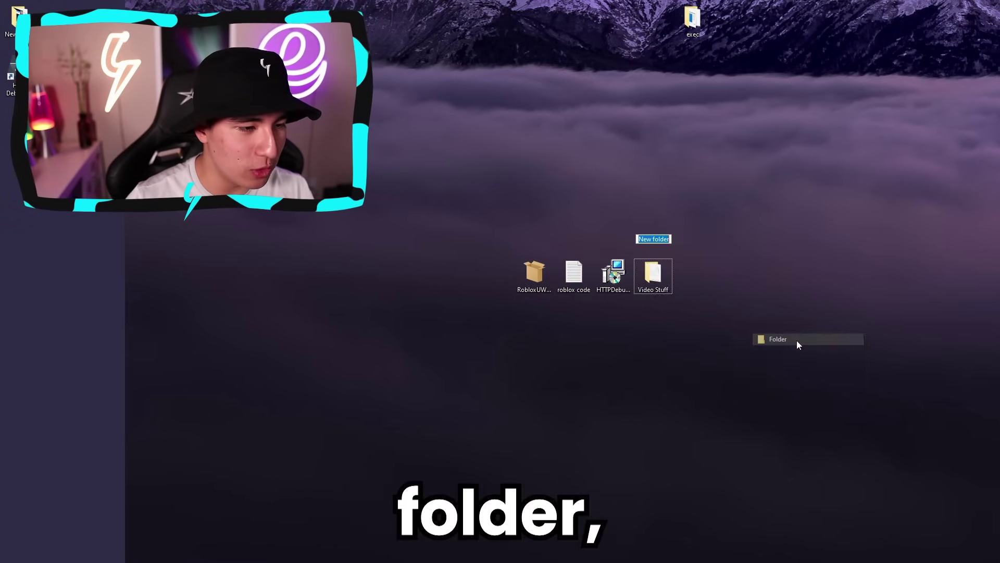
{"action": "type", "text": "Revert Version stuff"}
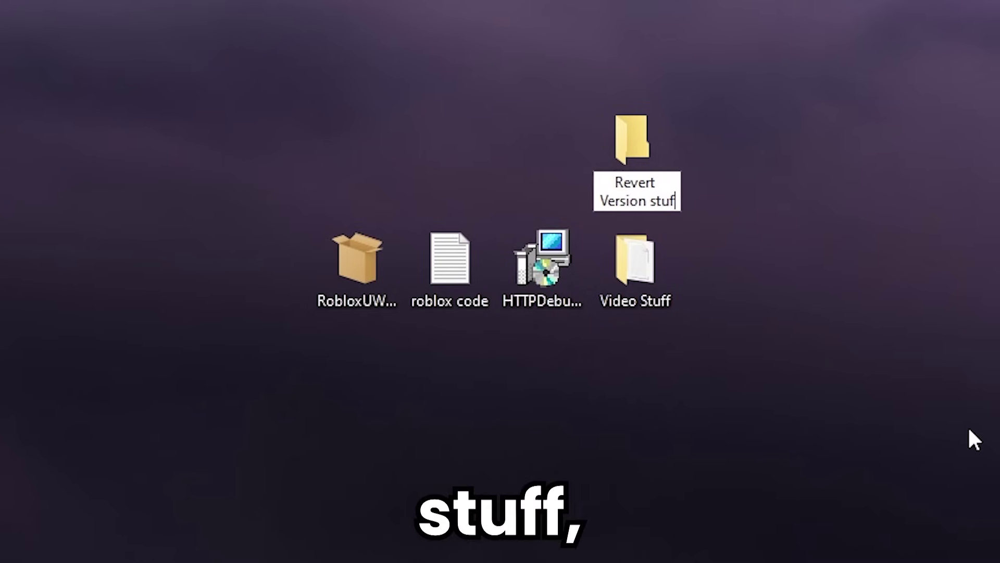